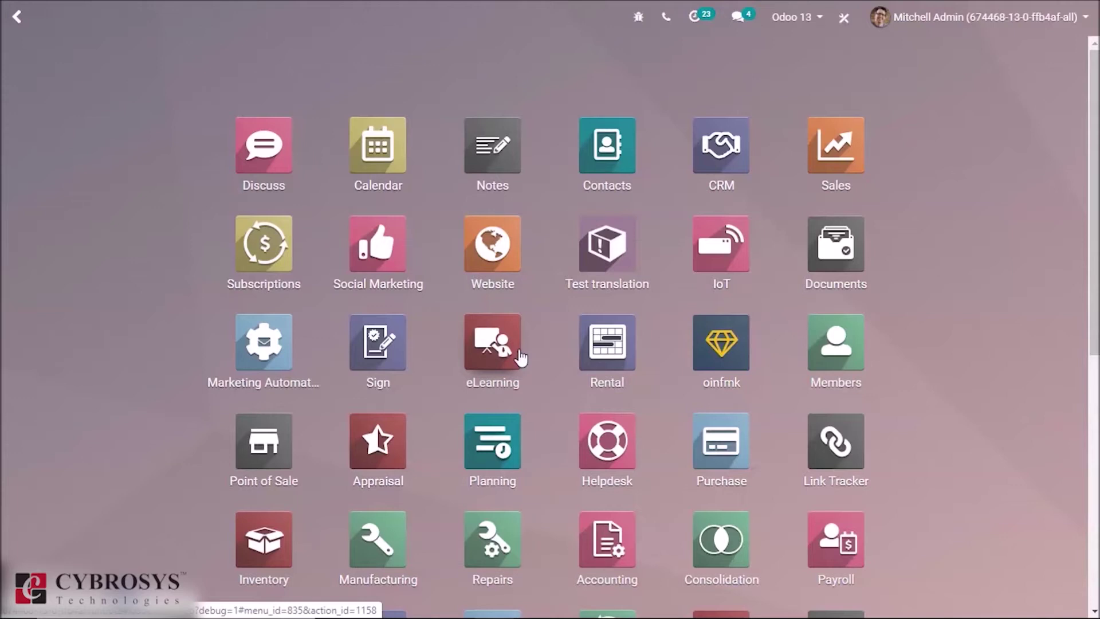
# Open the Website app from the Odoo home screen to reach the eCommerce Dashboard
pyautogui.click(497, 258)
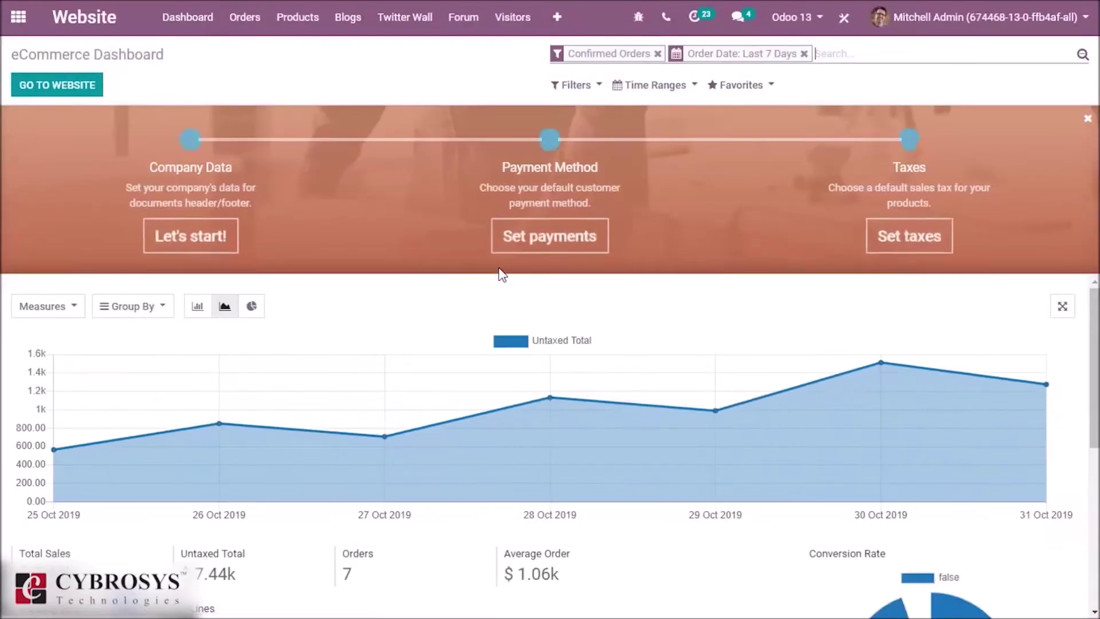
# Open the Website products list and select the Office Chair product (FURN_7777)
pyautogui.click(297, 17)
pyautogui.click(307, 45)
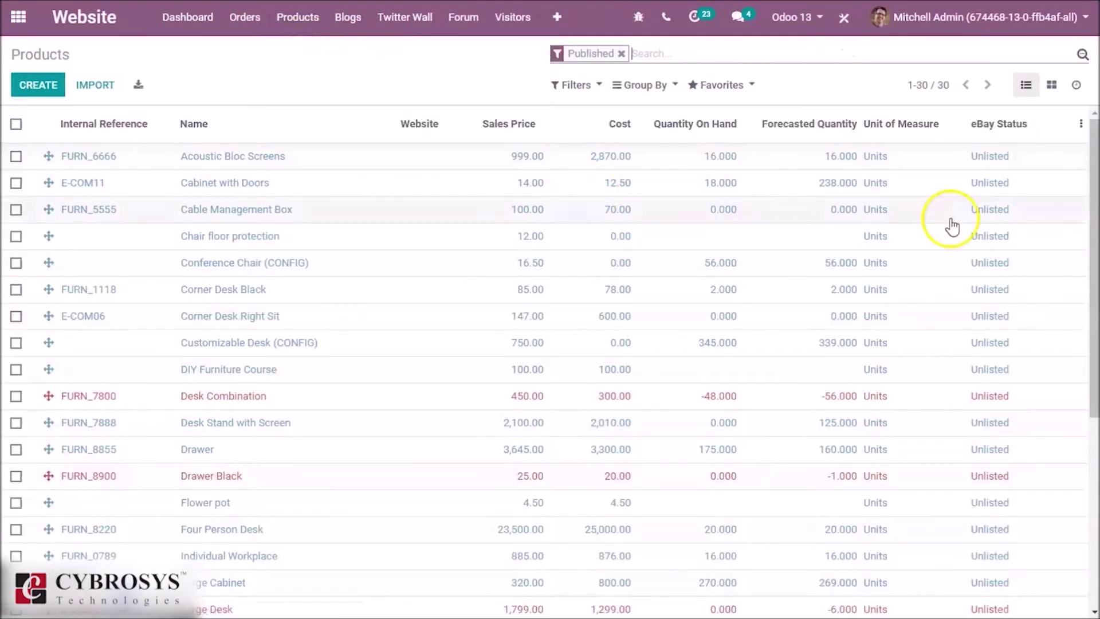
pyautogui.moveTo(1094, 211); pyautogui.dragTo(1094, 320)
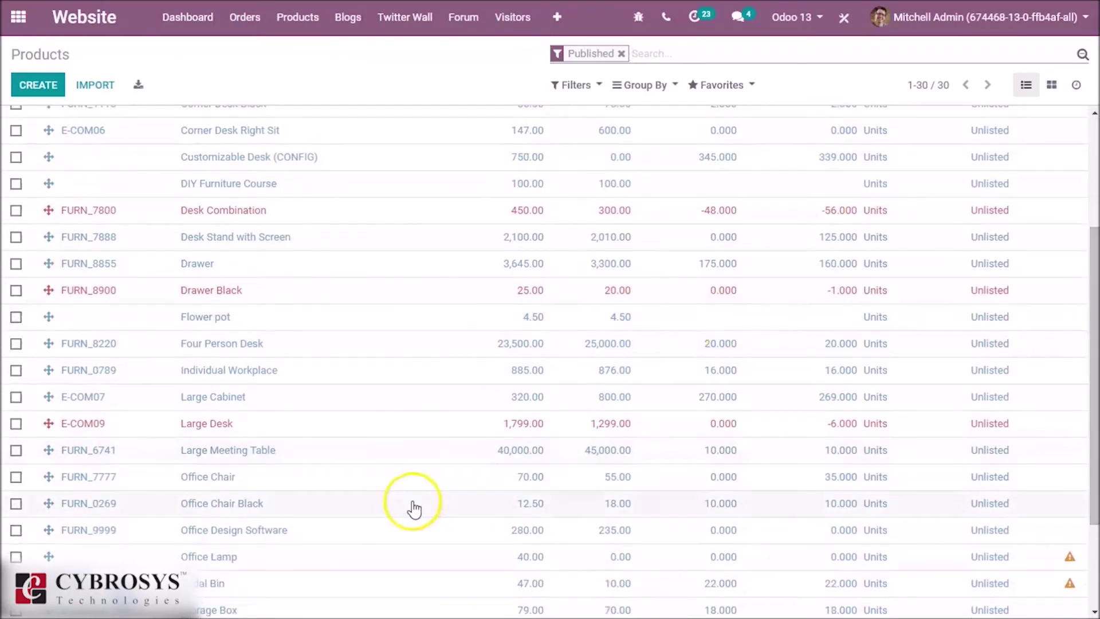
pyautogui.click(285, 490)
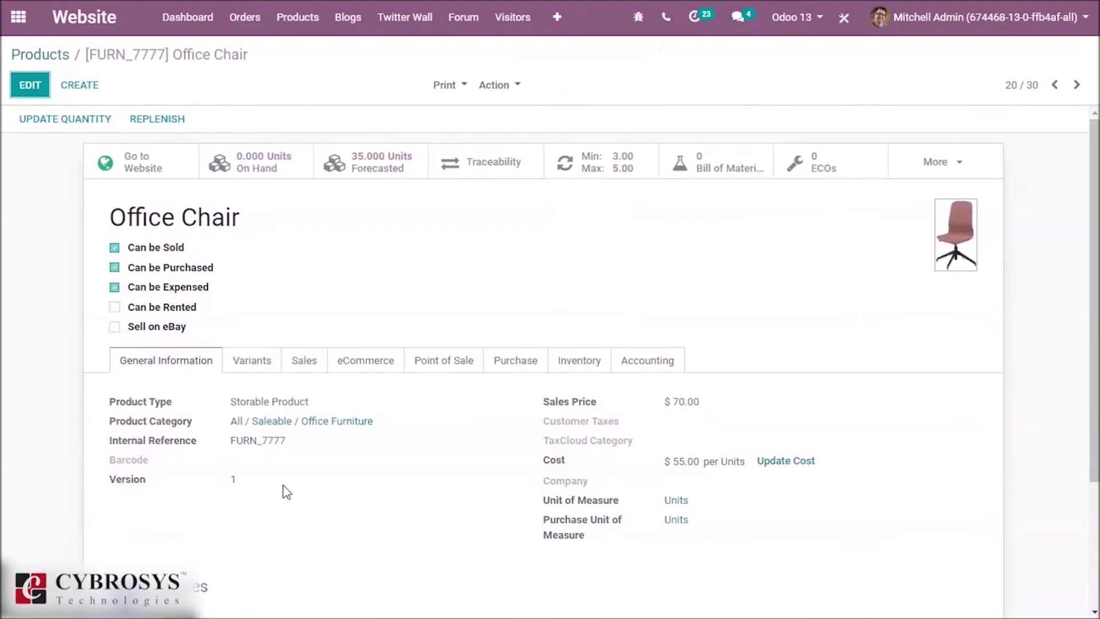
# Edit Office Chair's eCommerce settings and start a new Extra Product Media item
pyautogui.click(367, 363)
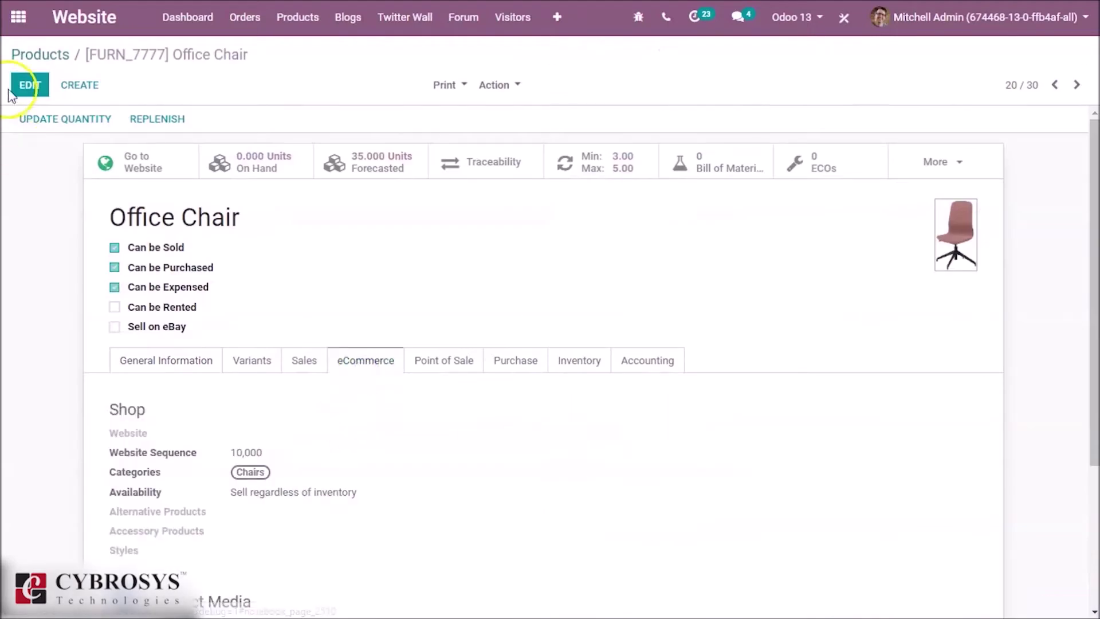
pyautogui.click(30, 84)
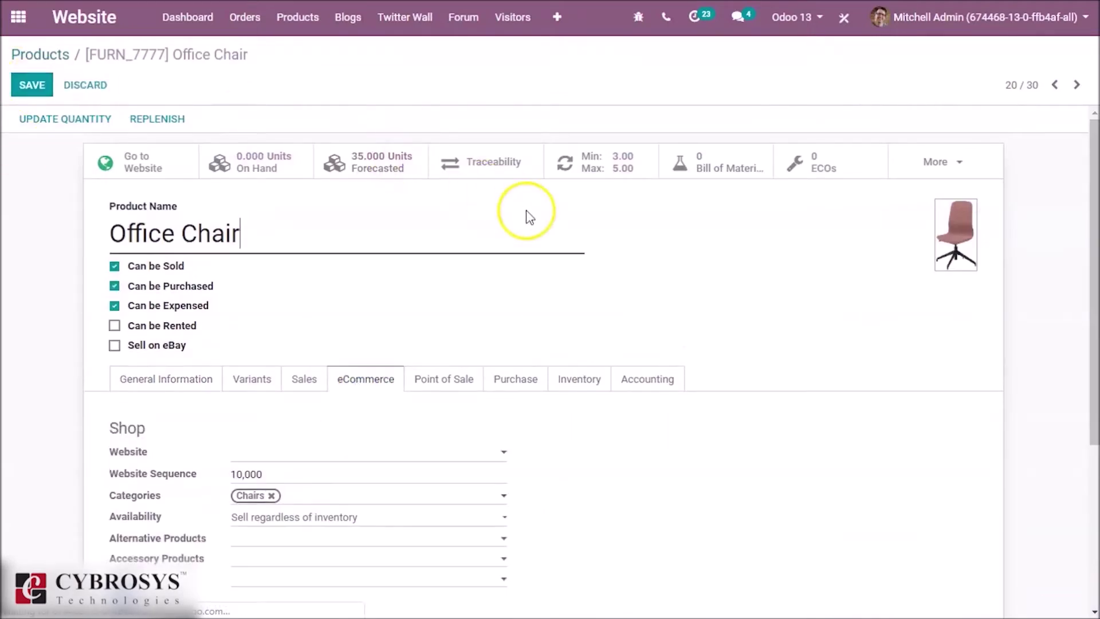
pyautogui.moveTo(1094, 237); pyautogui.dragTo(1094, 323)
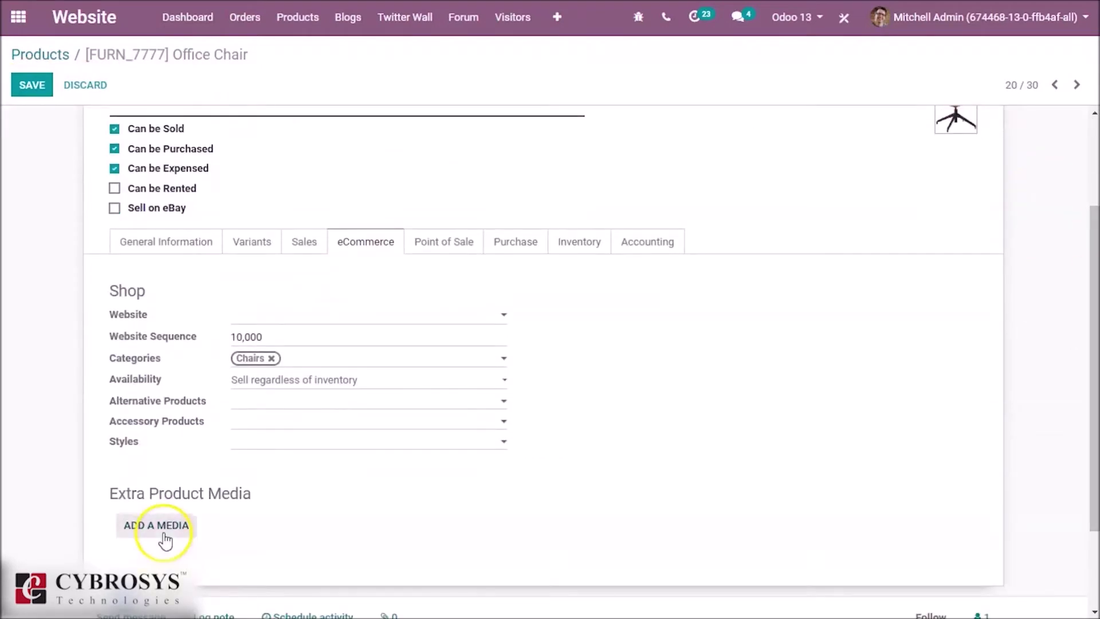
pyautogui.click(156, 526)
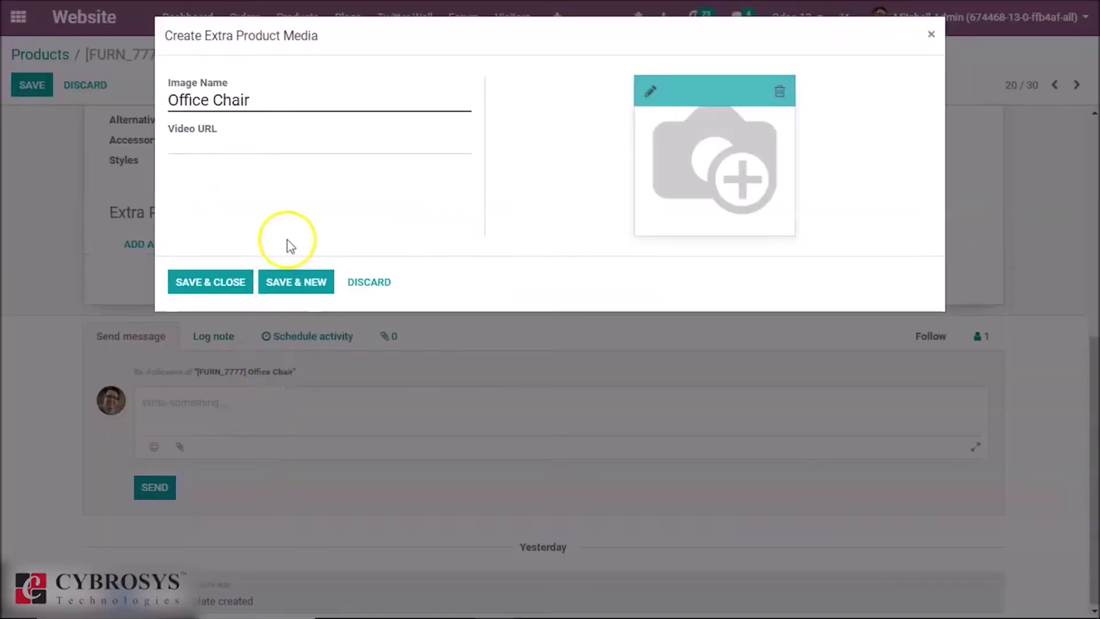
# Paste the YouTube chair video URL, preview it, then save the media item and Office Chair
pyautogui.click(222, 145)
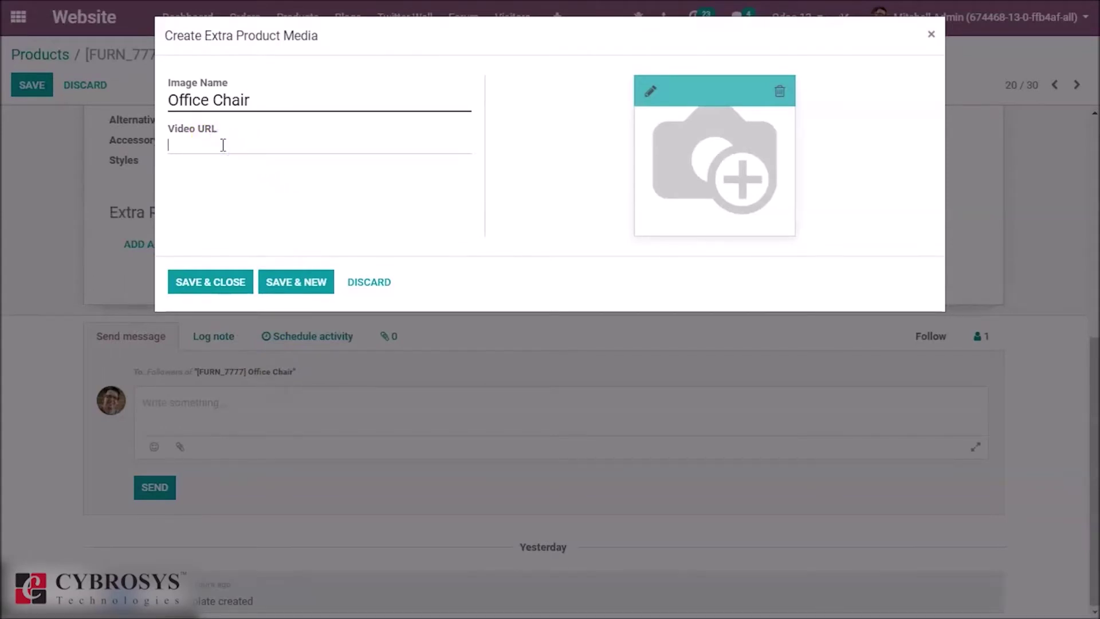
pyautogui.write('https://www.youtube.com/watch?v=2Ut7DFV5Yfg')
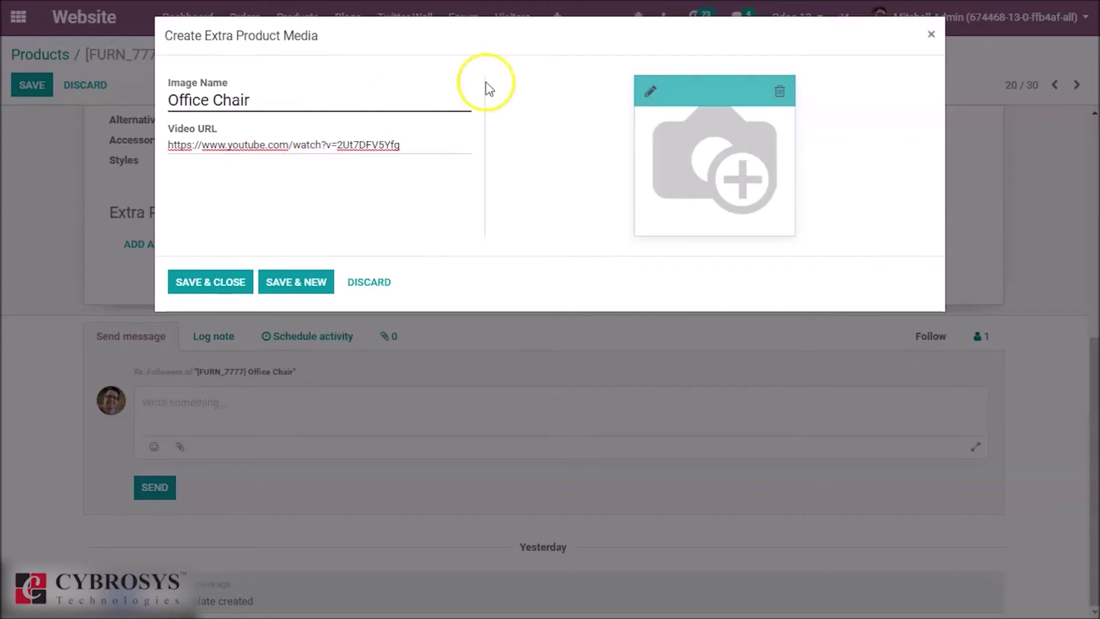
pyautogui.click(608, 134)
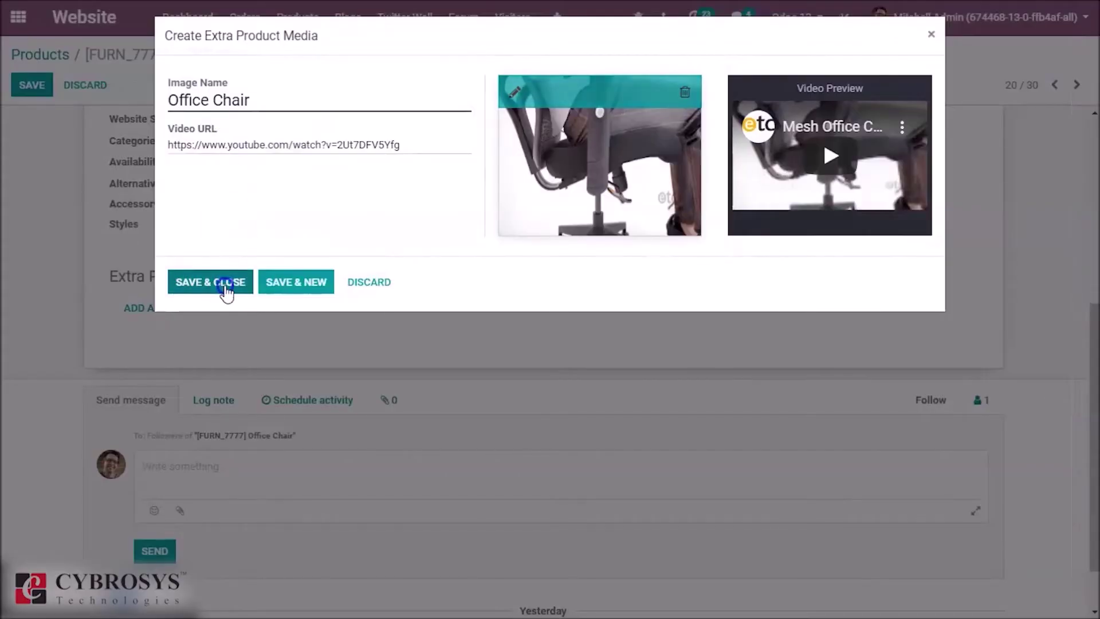
pyautogui.click(211, 282)
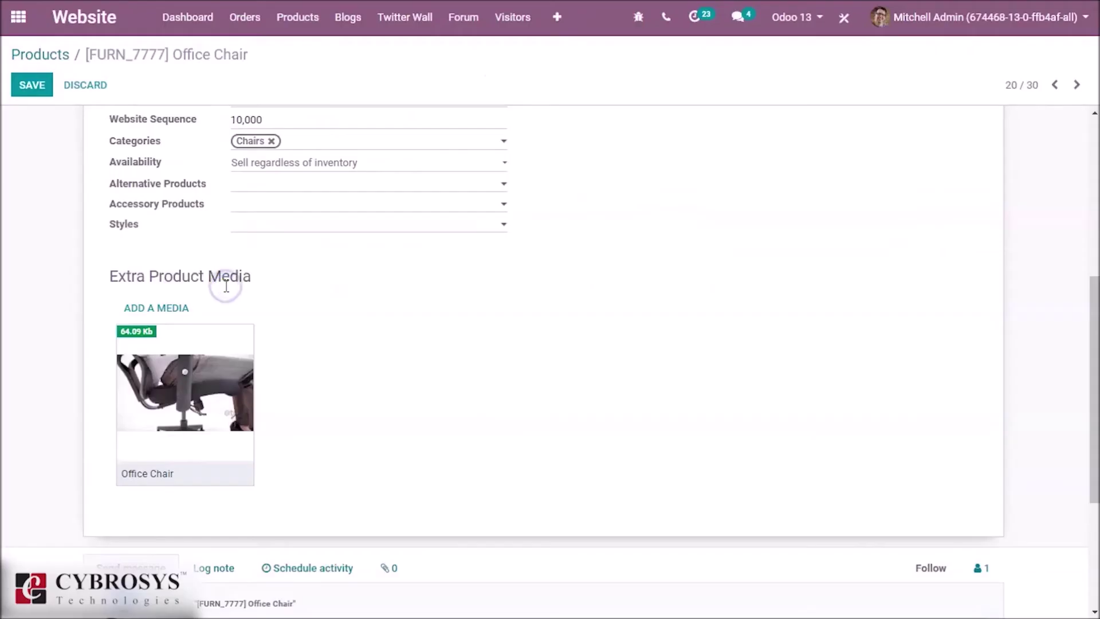
pyautogui.click(33, 85)
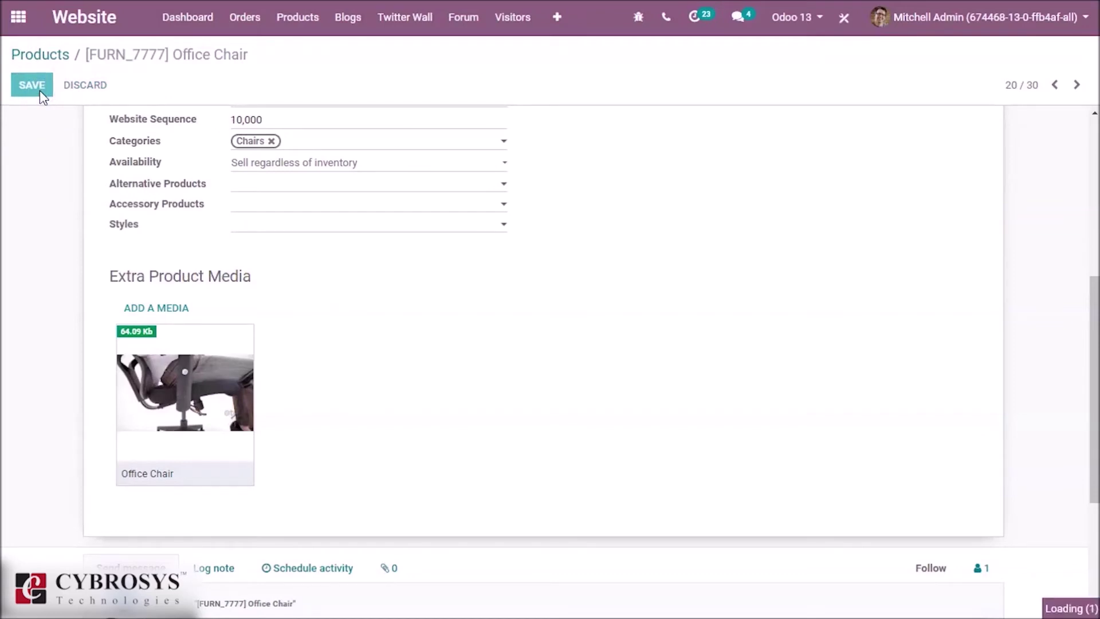
# Go from the Website dashboard to the live website's online shop page
pyautogui.click(59, 18)
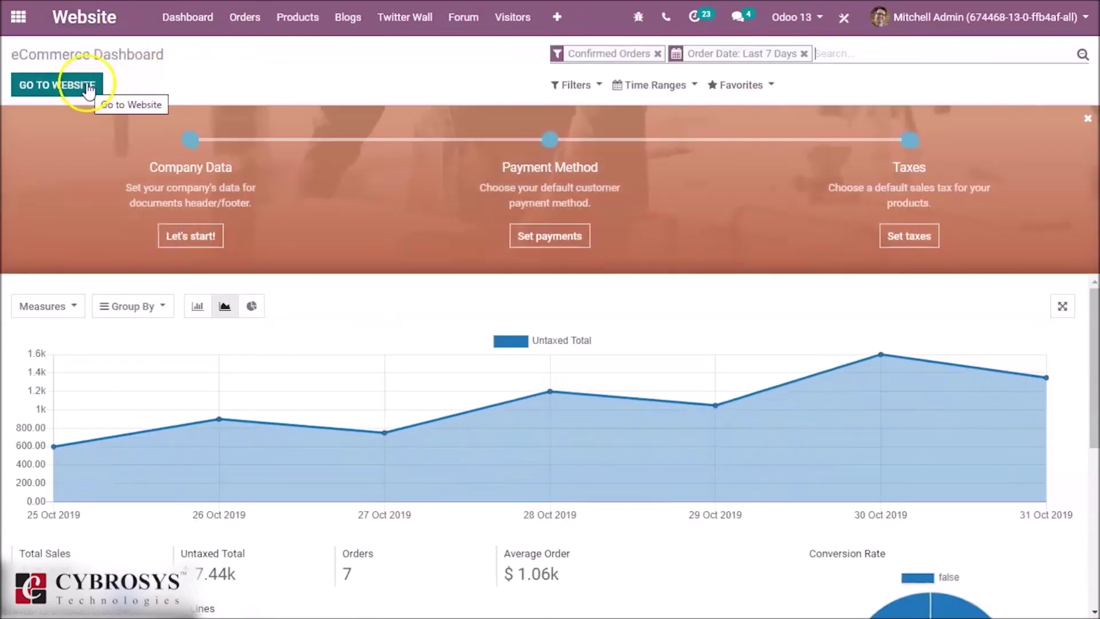
pyautogui.click(88, 86)
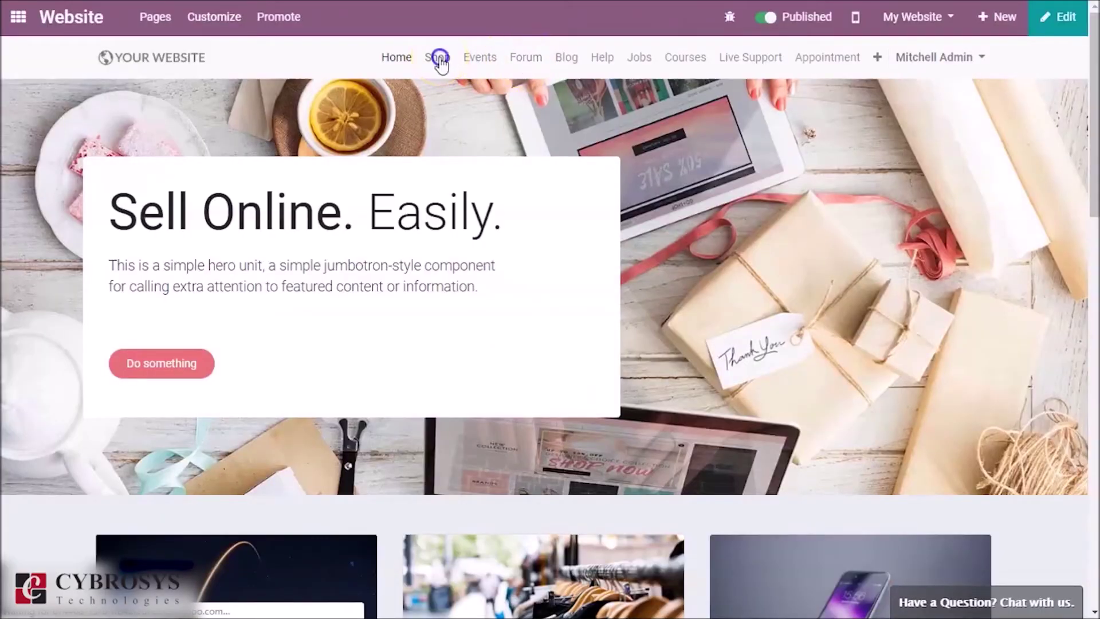
pyautogui.click(440, 60)
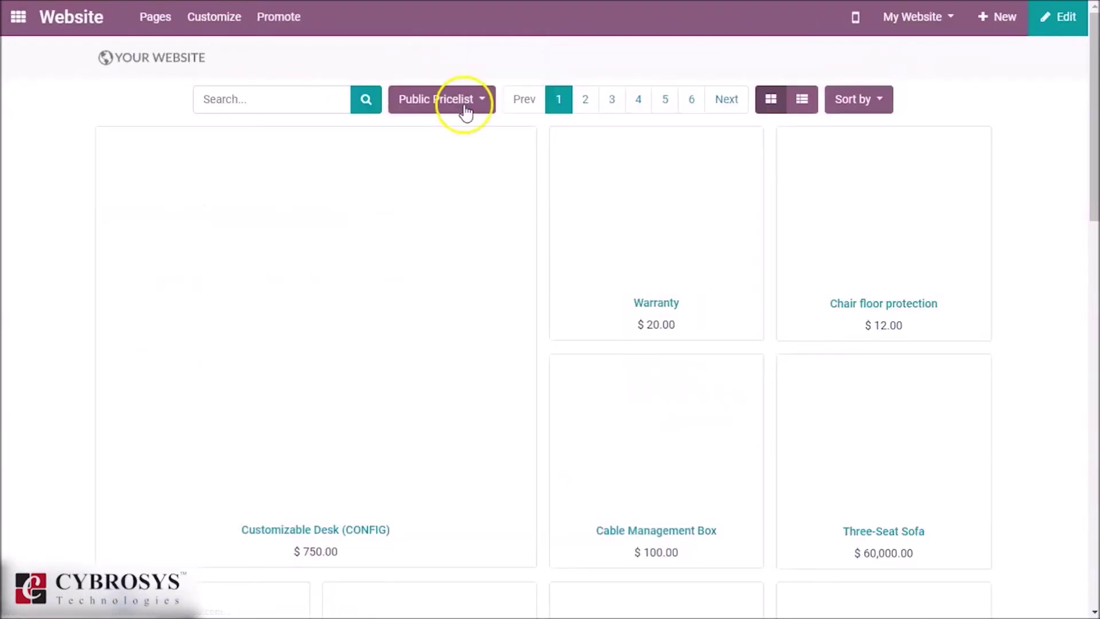
# Search the shop for 'office' and open the Office Chair product page
pyautogui.click(280, 101)
pyautogui.write('o')
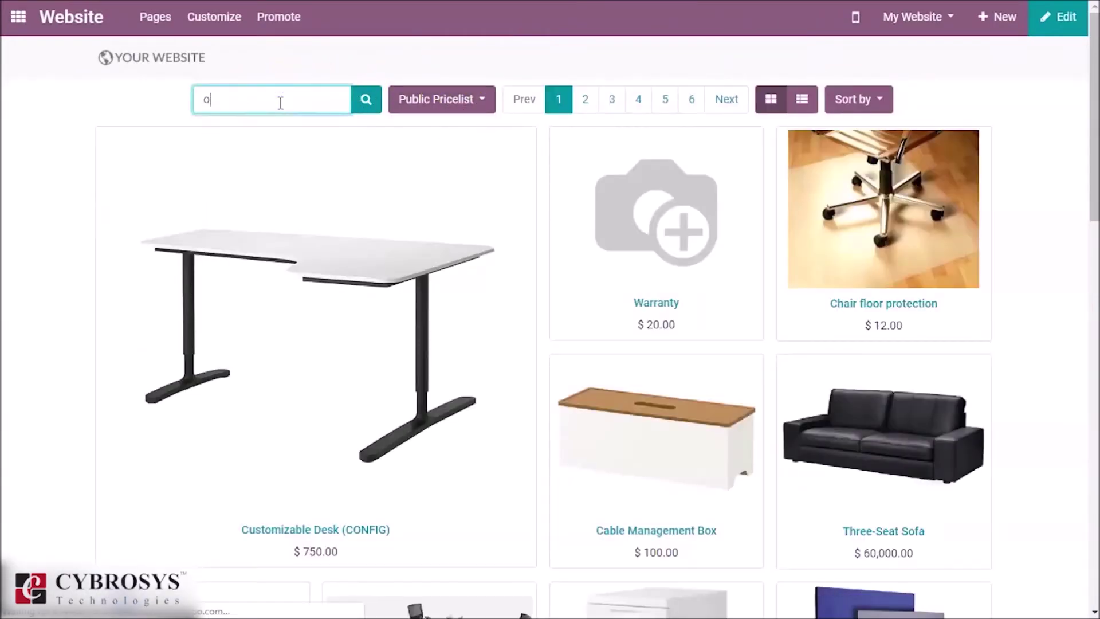
pyautogui.write('ffice')
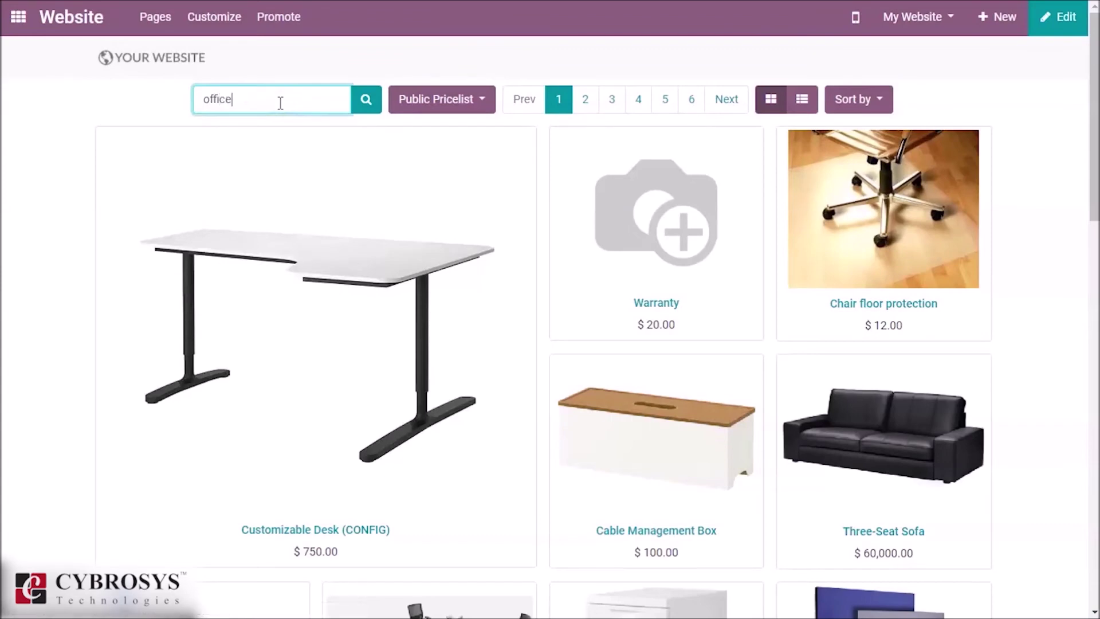
pyautogui.click(362, 102)
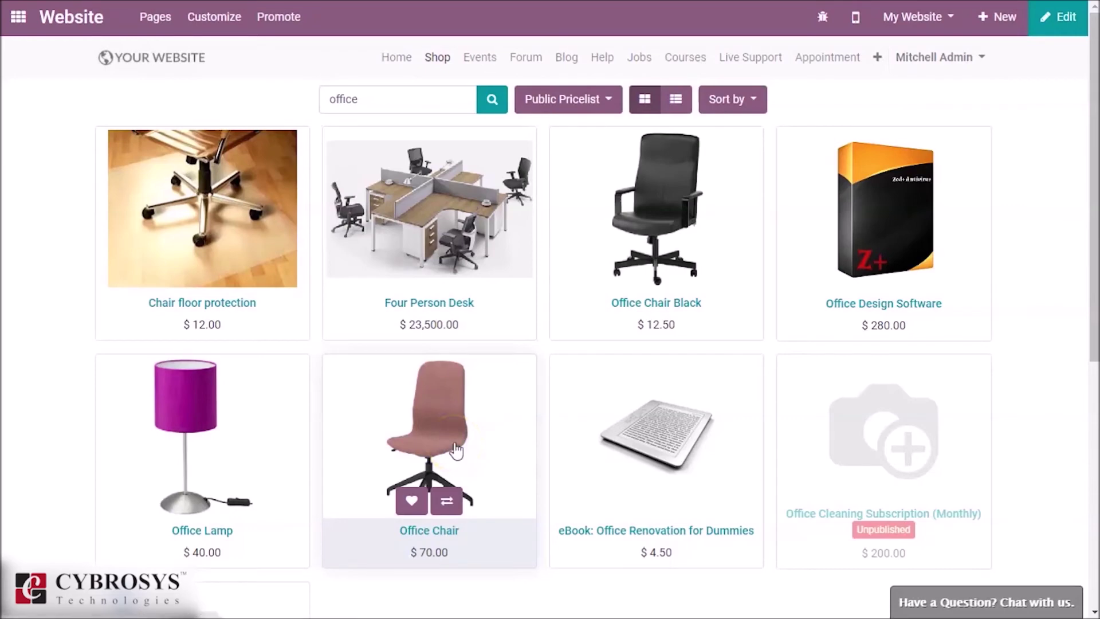
pyautogui.click(456, 448)
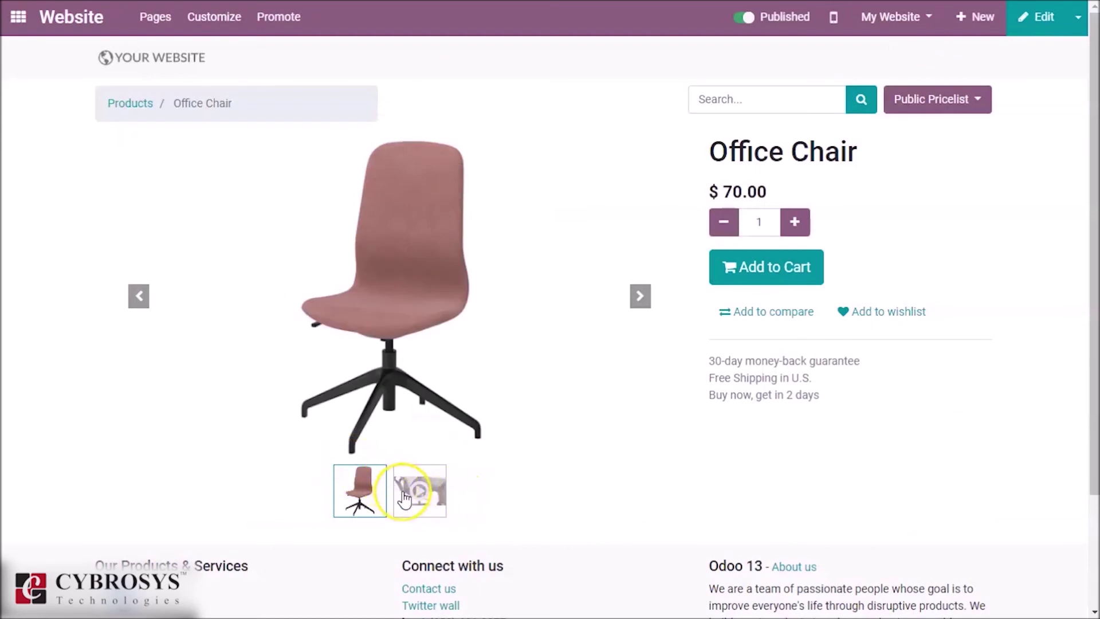
# Advance the Office Chair gallery to the YouTube video, play it, then pause it
pyautogui.click(640, 296)
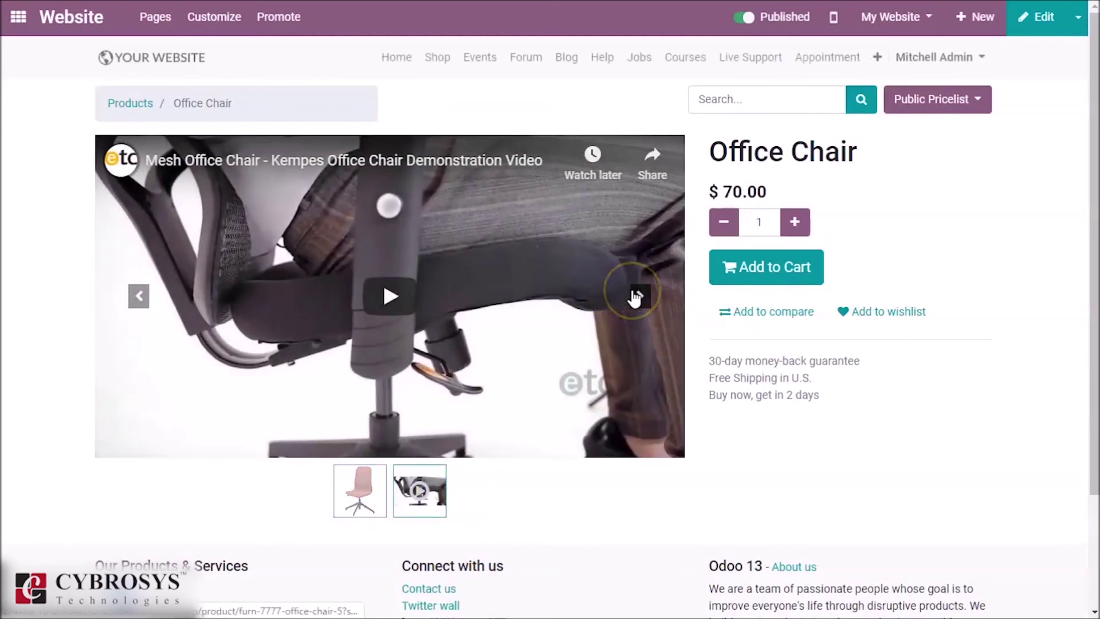
pyautogui.click(390, 296)
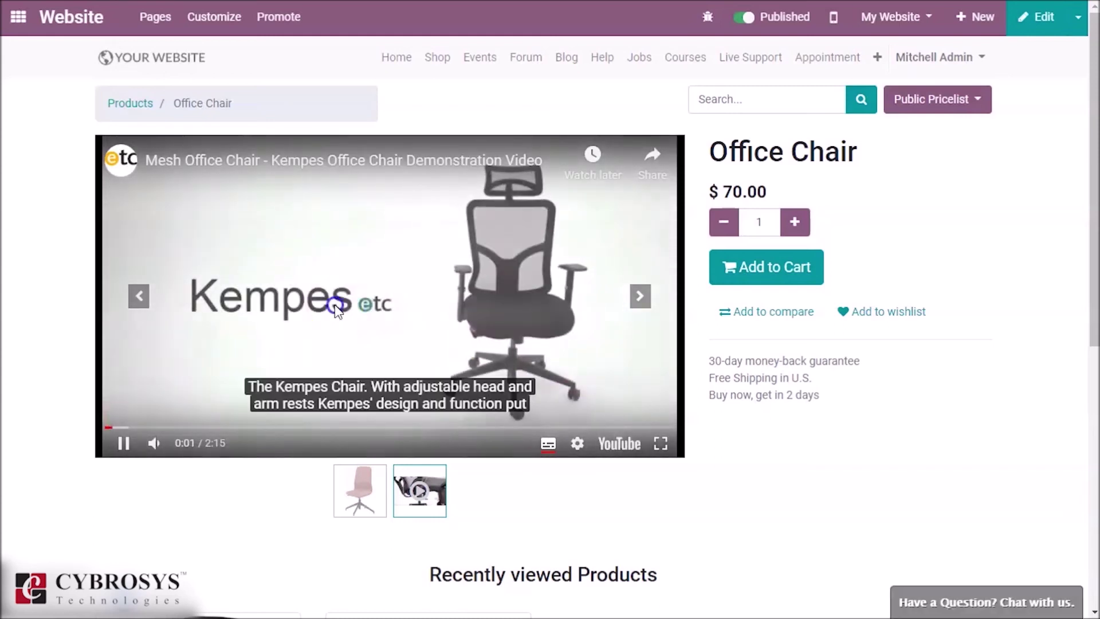
pyautogui.click(338, 308)
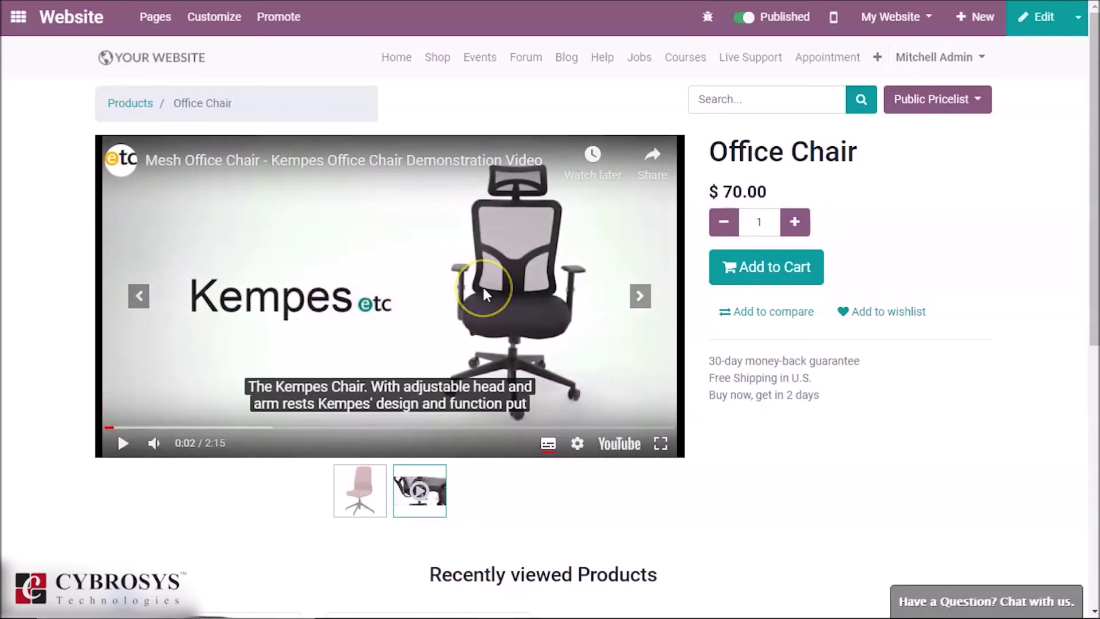